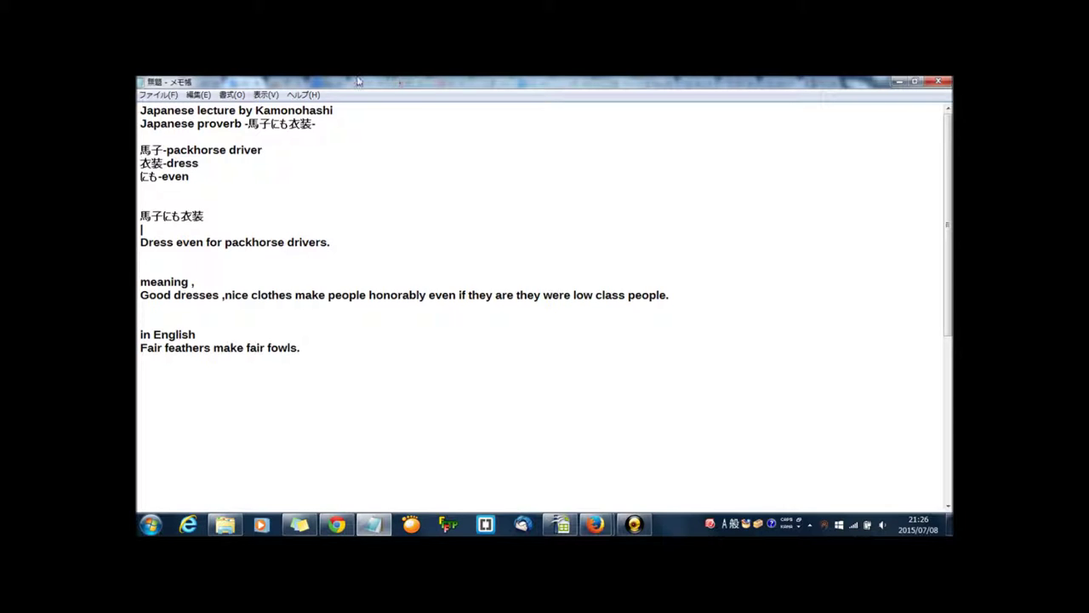
# - Add the romaji reading (mago ni mo ishou) after 馬子にも衣装 on the proverb title line
pyautogui.click(340, 124)
pyautogui.write('(u')
pyautogui.write('mago ni mo isho')
pyautogui.write('u')
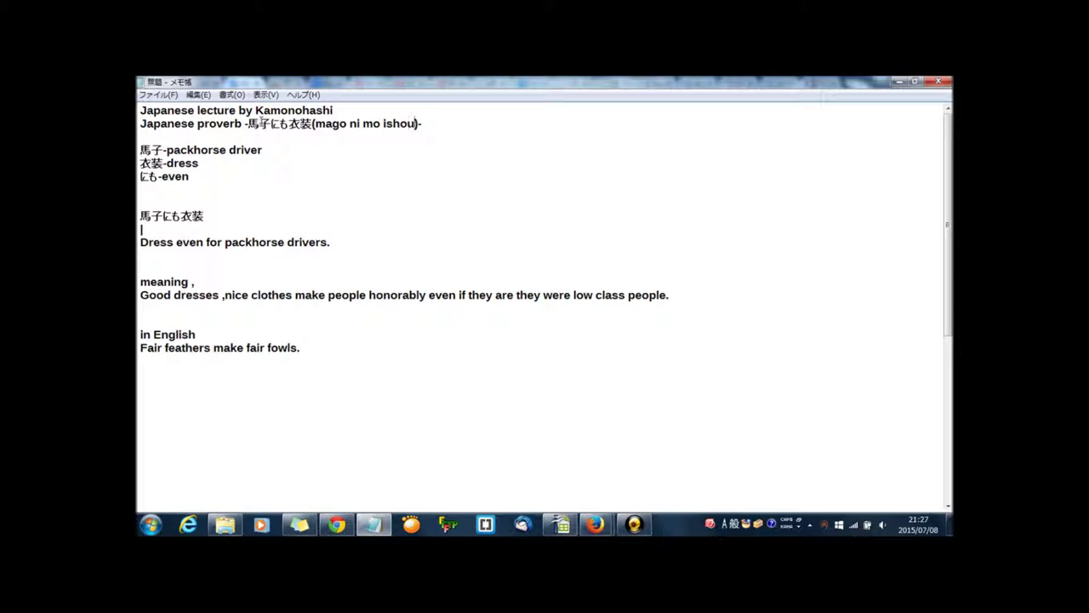
pyautogui.moveTo(139, 150); pyautogui.dragTo(167, 150)
pyautogui.click(167, 150)
# - Add the lines 'mago' and 'mago-grand children' below the 馬子-packhorse driver gloss
pyautogui.click(273, 150)
pyautogui.press('Return')
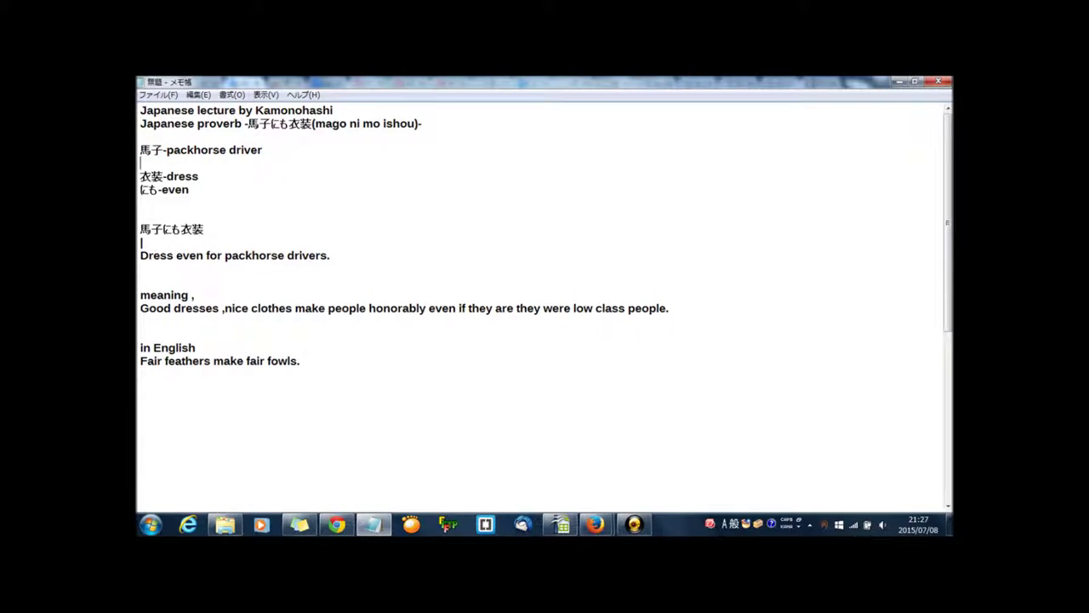
pyautogui.press('Return')
pyautogui.write('mago')
pyautogui.press('Return')
pyautogui.press('Return')
pyautogui.press('Return')
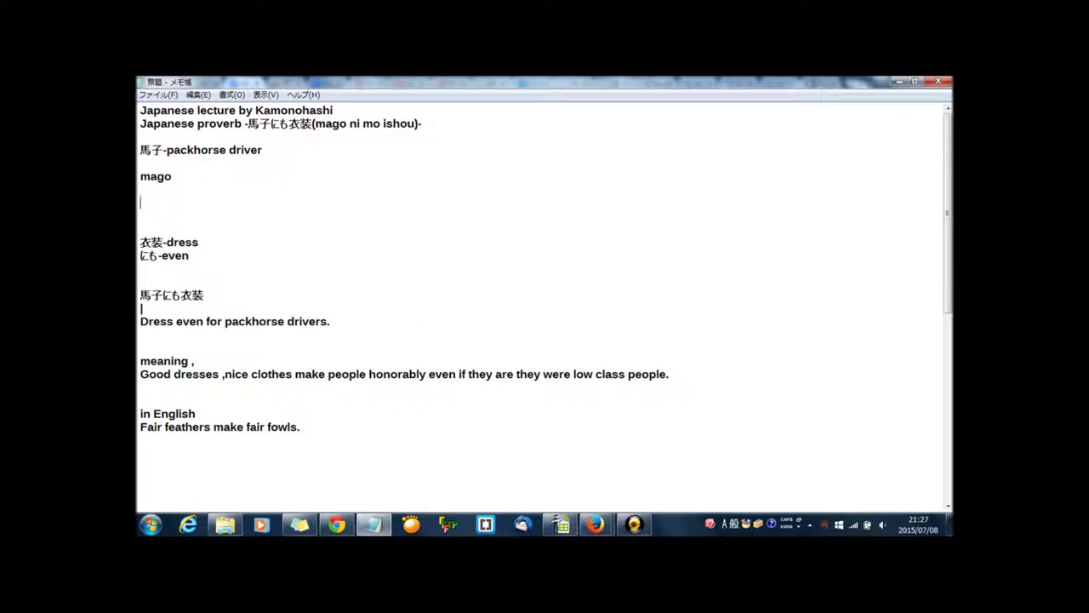
pyautogui.write('mago-')
pyautogui.write('grand chil')
pyautogui.write('dren')
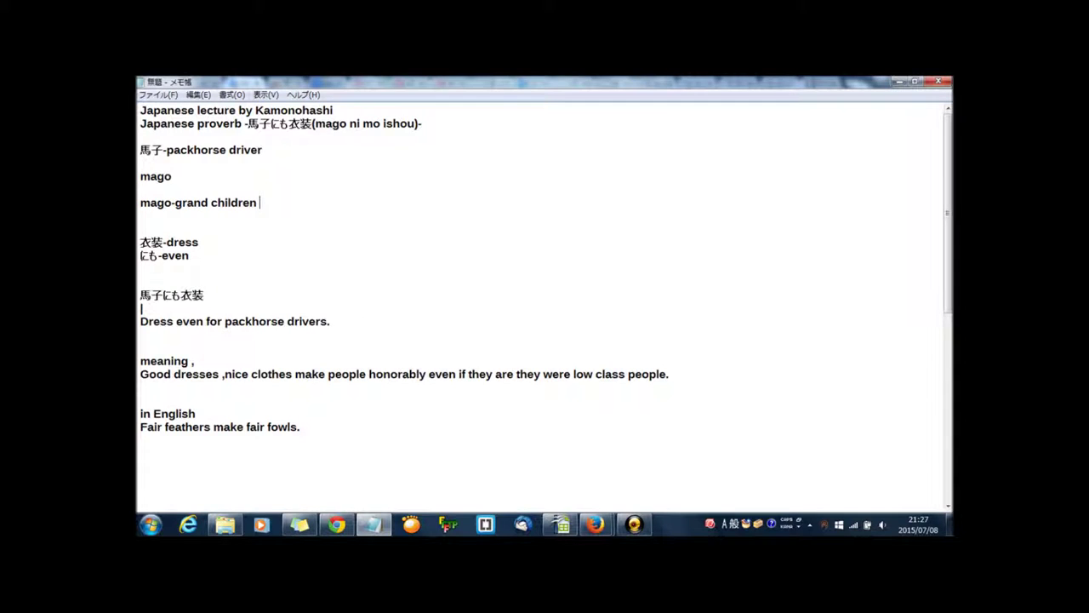
pyautogui.press('Return')
pyautogui.press('Zenkaku_Hankaku')
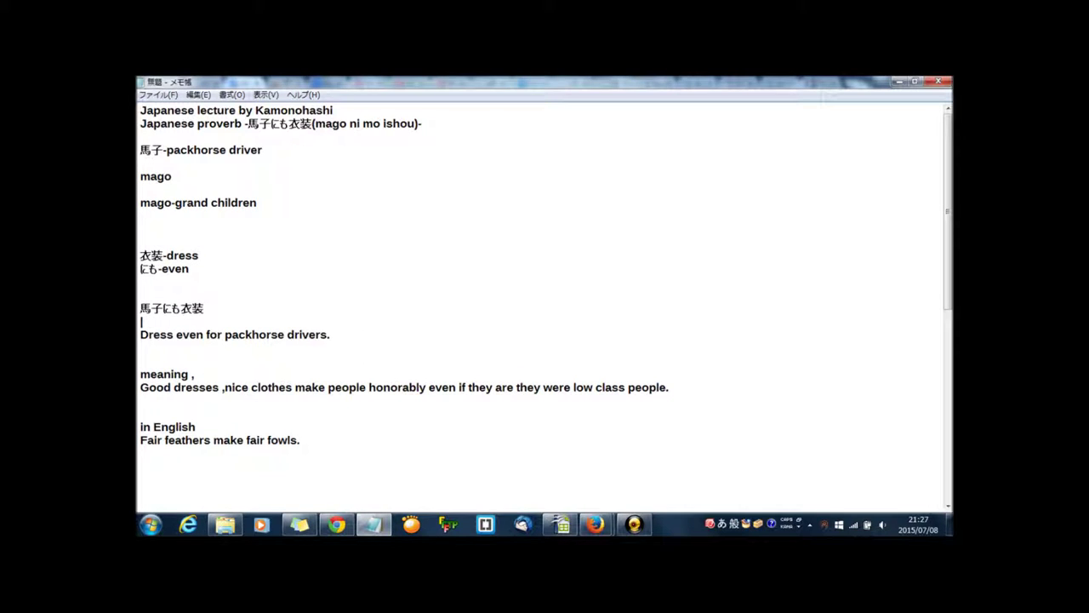
# - Convert the reading mago into the kanji 孫 on the line below mago-grand children
pyautogui.write('mago')
pyautogui.press('space')
pyautogui.press('space')
pyautogui.press('space')
pyautogui.press('Return')
pyautogui.moveTo(151, 151)
pyautogui.mouseDown()
pyautogui.moveTo(140, 151)
pyautogui.moveTo(157, 150)
pyautogui.mouseUp()
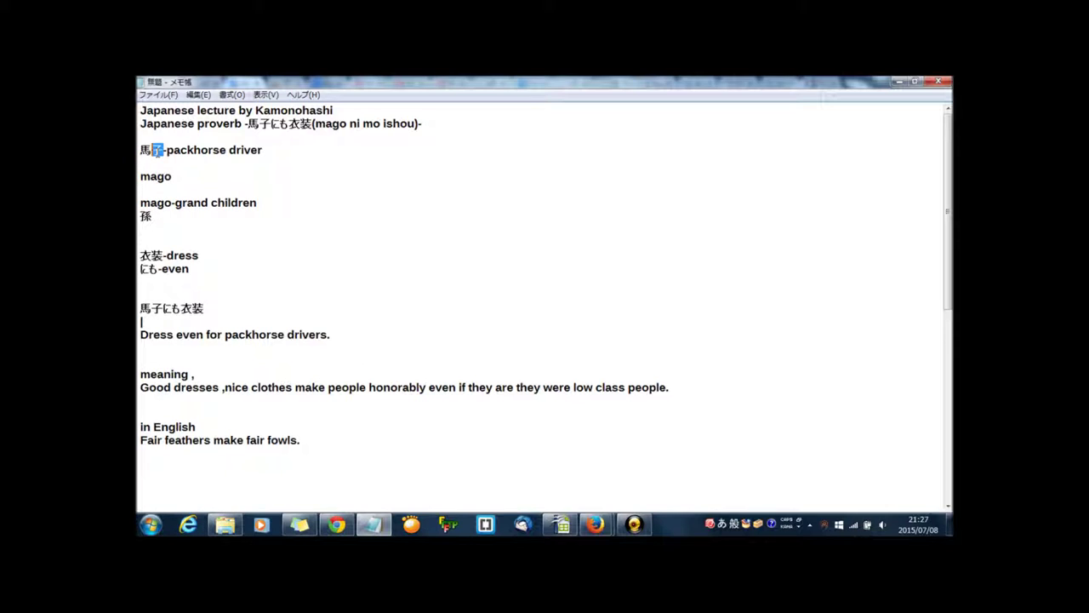
pyautogui.click(158, 160)
# - Replace the stray 、 after dress with ',clothes' so the gloss reads 衣装-dress,clothes
pyautogui.moveTo(290, 125); pyautogui.dragTo(312, 126)
pyautogui.click(226, 254)
pyautogui.press('BackSpace')
pyautogui.press('Zenkaku_Hankaku')
pyautogui.write(',clothe')
pyautogui.write('s')
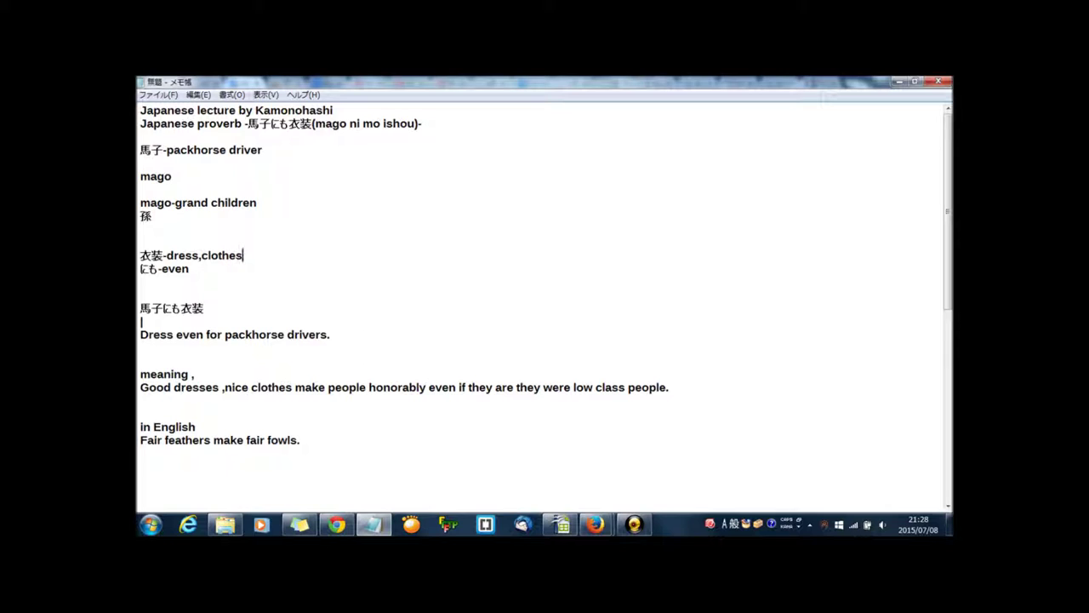
pyautogui.click(198, 239)
pyautogui.moveTo(271, 123); pyautogui.dragTo(290, 124)
# - Delete the duplicated 'they are' so the meaning ends '...even if they were low class people.'
pyautogui.click(289, 125)
pyautogui.click(222, 286)
pyautogui.click(513, 388)
pyautogui.press('BackSpace')
pyautogui.press('BackSpace')
pyautogui.press('BackSpace')
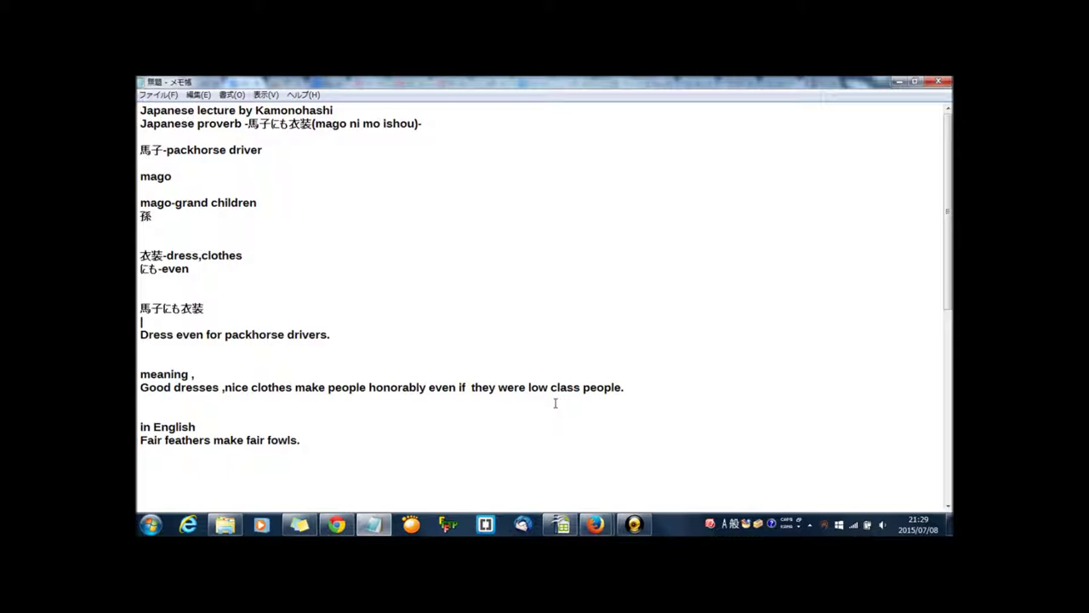
pyautogui.click(646, 388)
# - Add 'Clothes make people' and 'Environmental make people' lines below the meaning, fixing the 'peolp' typo
pyautogui.press('Return')
pyautogui.press('Return')
pyautogui.write('Clo')
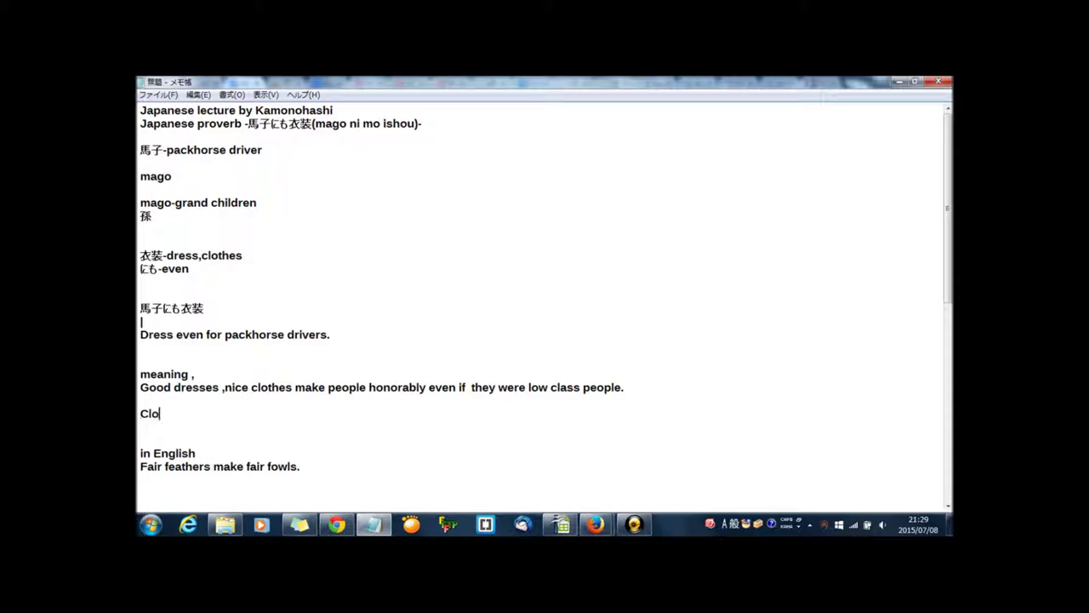
pyautogui.write('thes ma')
pyautogui.write('k')
pyautogui.write('e peolp')
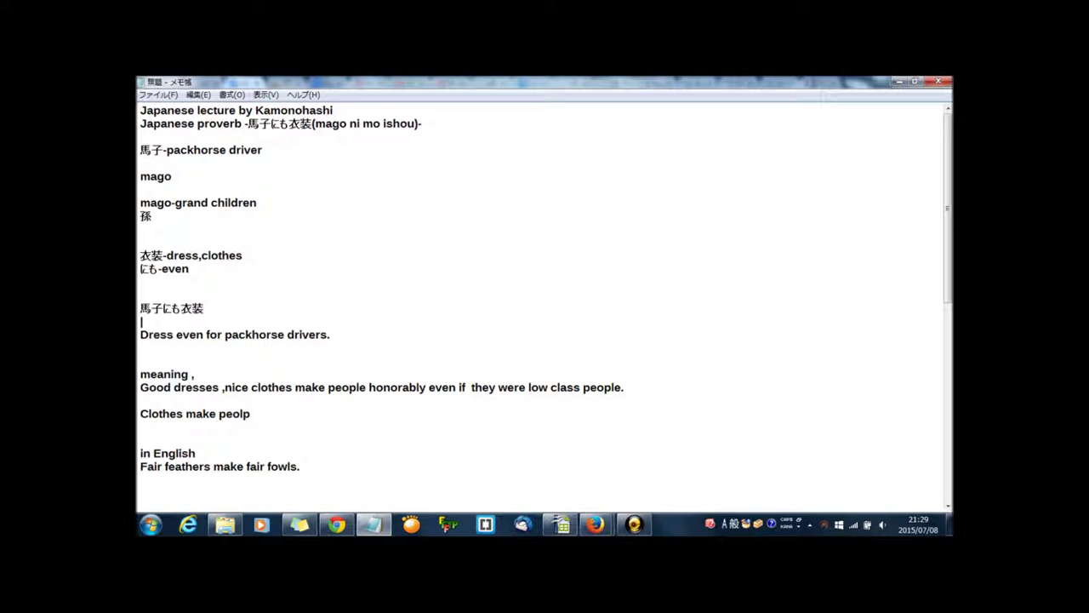
pyautogui.press('BackSpace')
pyautogui.press('BackSpace')
pyautogui.write('p')
pyautogui.write('le')
pyautogui.press('Return')
pyautogui.press('Return')
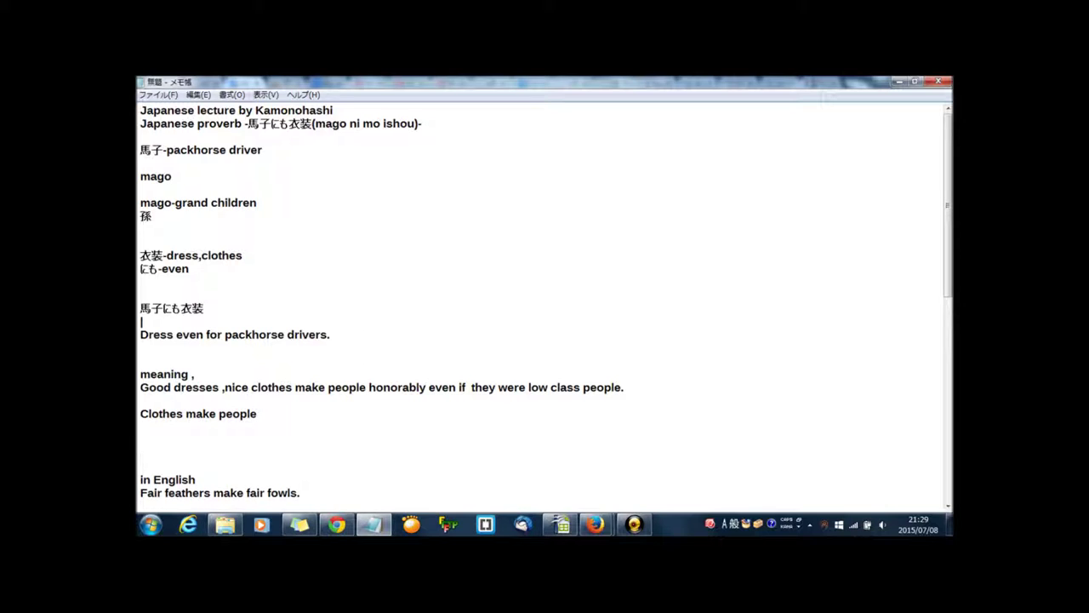
pyautogui.write('Enviro')
pyautogui.write('nmental ')
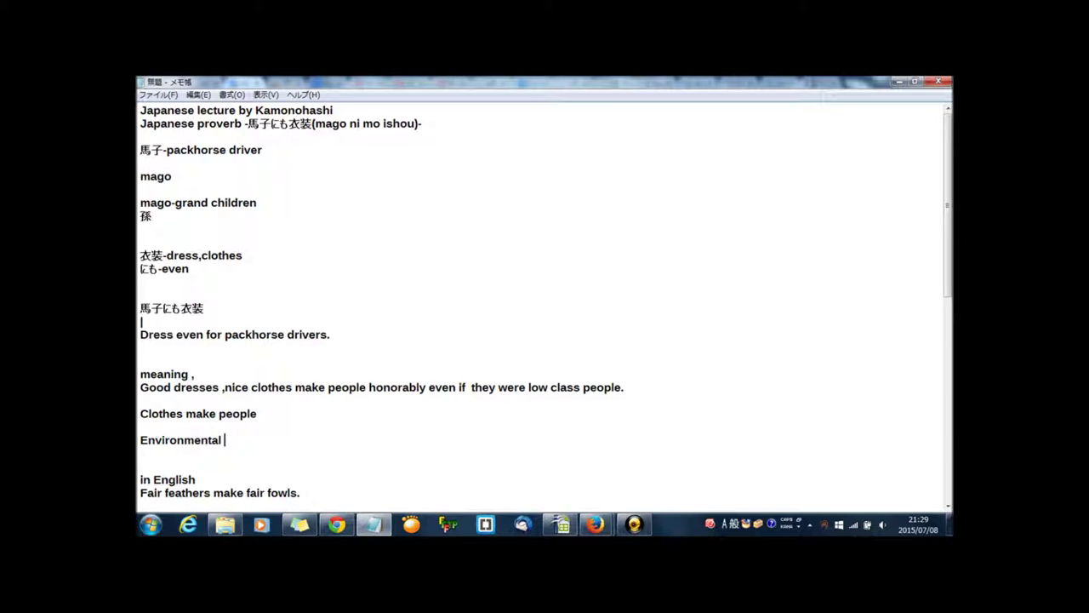
pyautogui.write('make people.')
# - Scroll to the bottom of the notes to reveal 'Thanks for your watching' and 'See you tomorrow'
pyautogui.moveTo(948, 179); pyautogui.dragTo(948, 383)
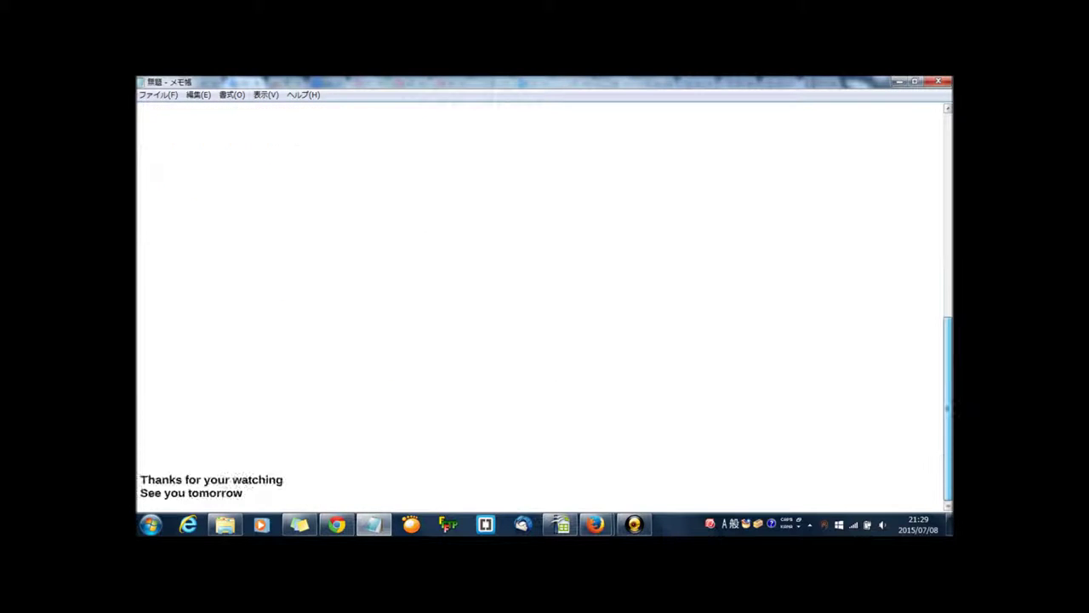